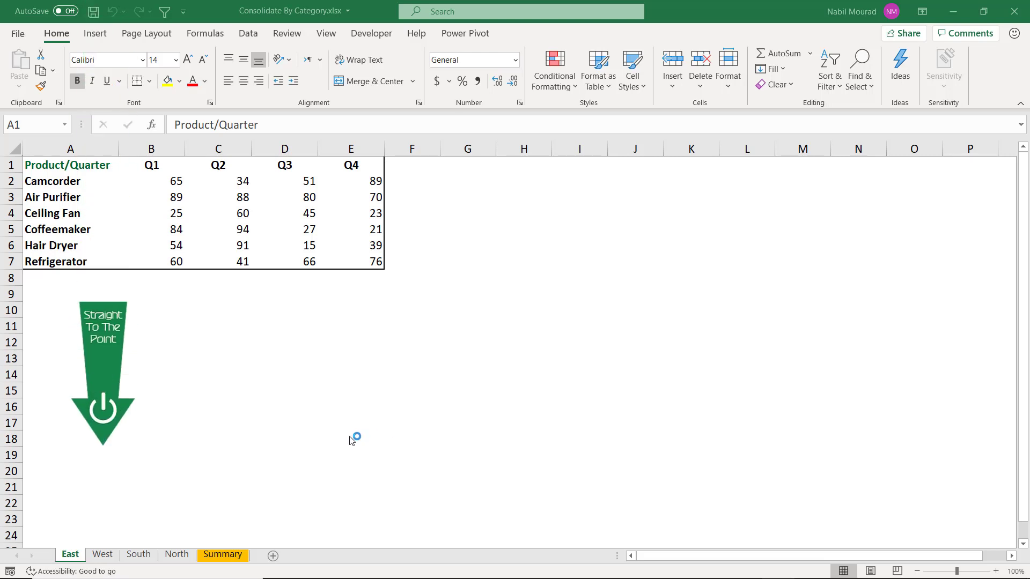
- Look over the West and South sheets' regional product tables
{"action": "left_click", "coordinate": [102, 555]}
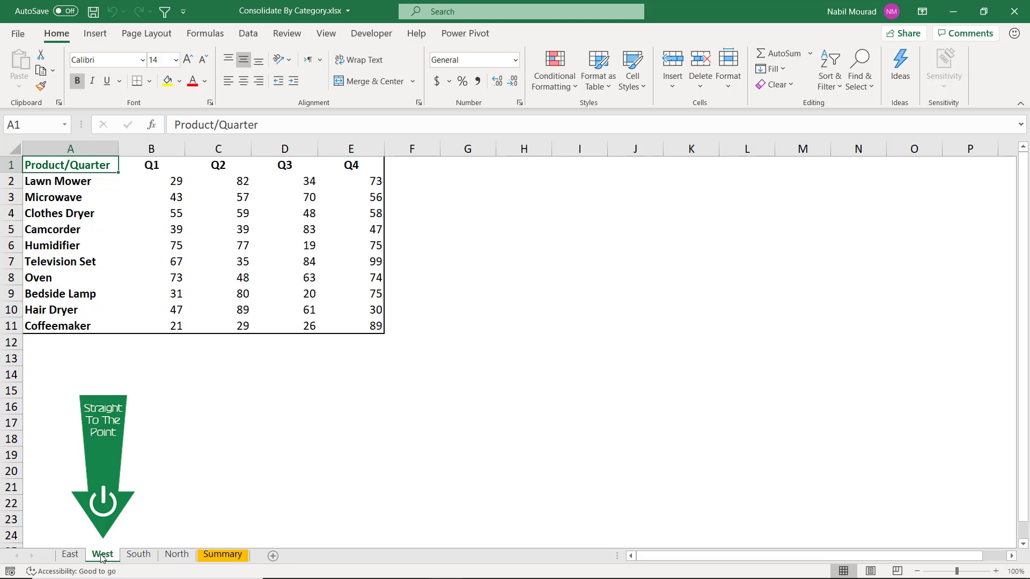
{"action": "left_click", "coordinate": [134, 558]}
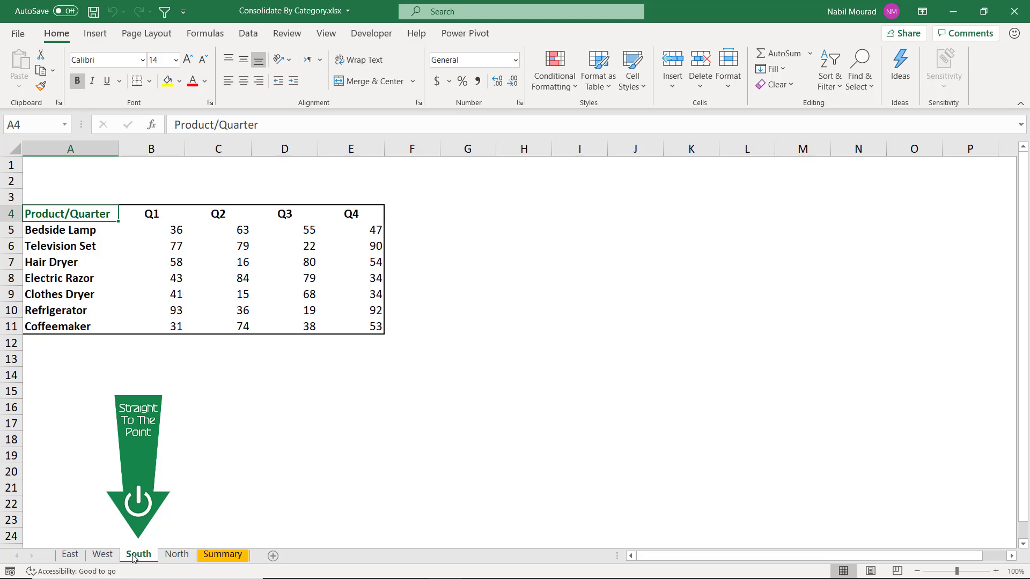
- Switch to the North sheet to view its nine-product table with quarters Q4, Q1, Q2, Q3
{"action": "left_click", "coordinate": [176, 555]}
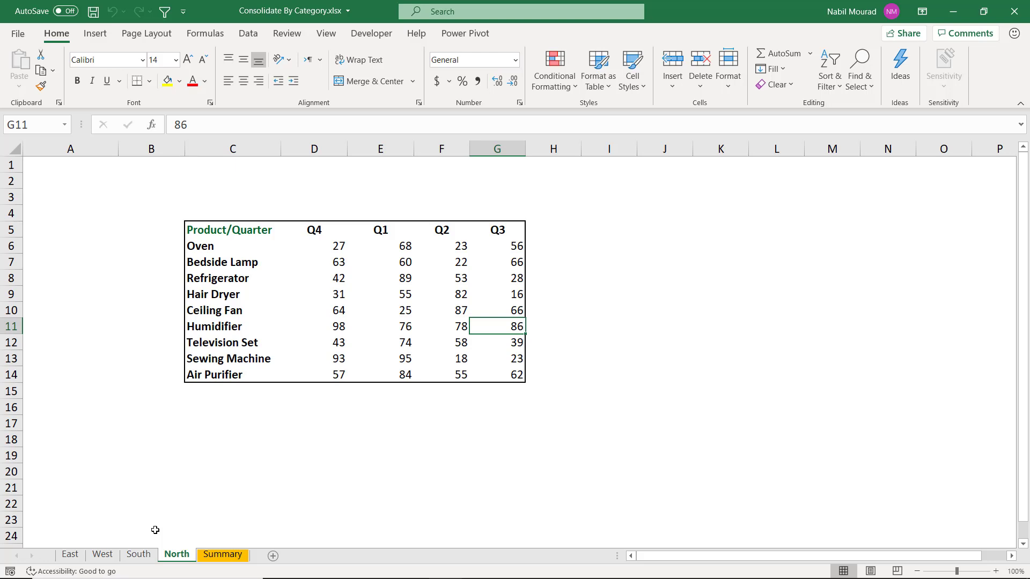
- On the empty Summary sheet, bring up the Consolidate dialog with Sum as the function
{"action": "left_click", "coordinate": [219, 554]}
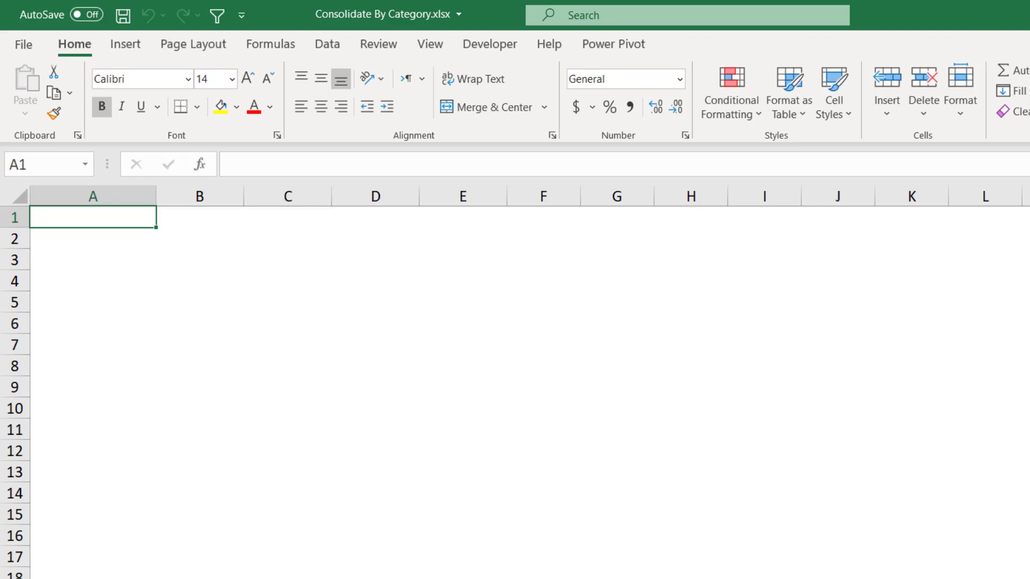
{"action": "left_click", "coordinate": [327, 47]}
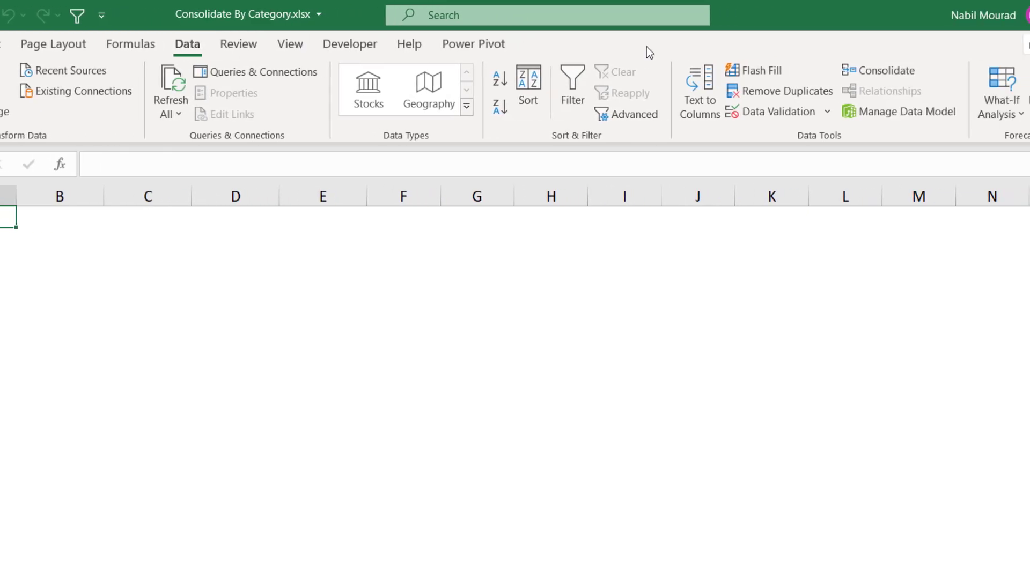
{"action": "left_click", "coordinate": [888, 74]}
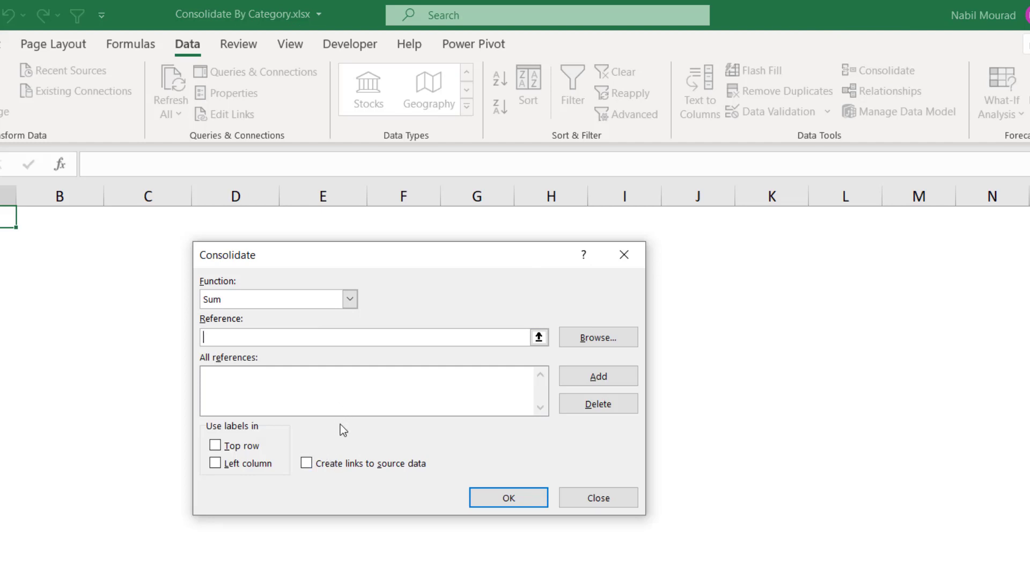
{"action": "left_click", "coordinate": [350, 299]}
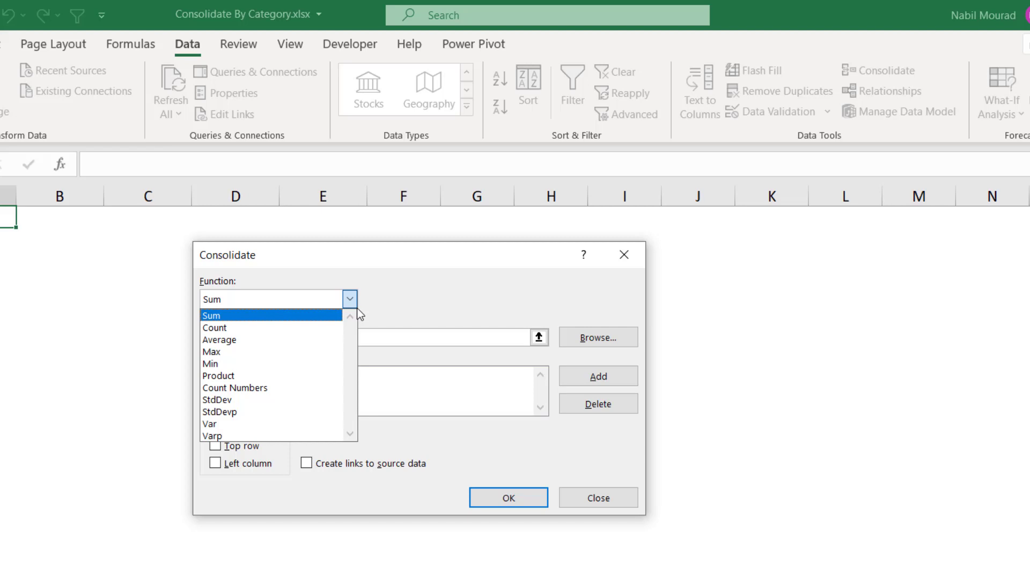
{"action": "key", "text": "Down"}
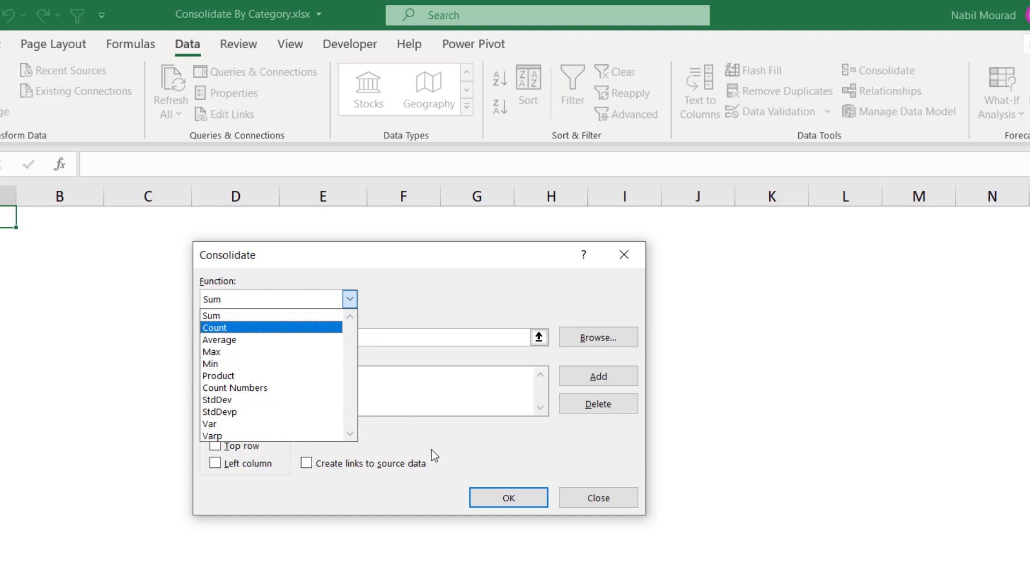
{"action": "key", "text": "Escape"}
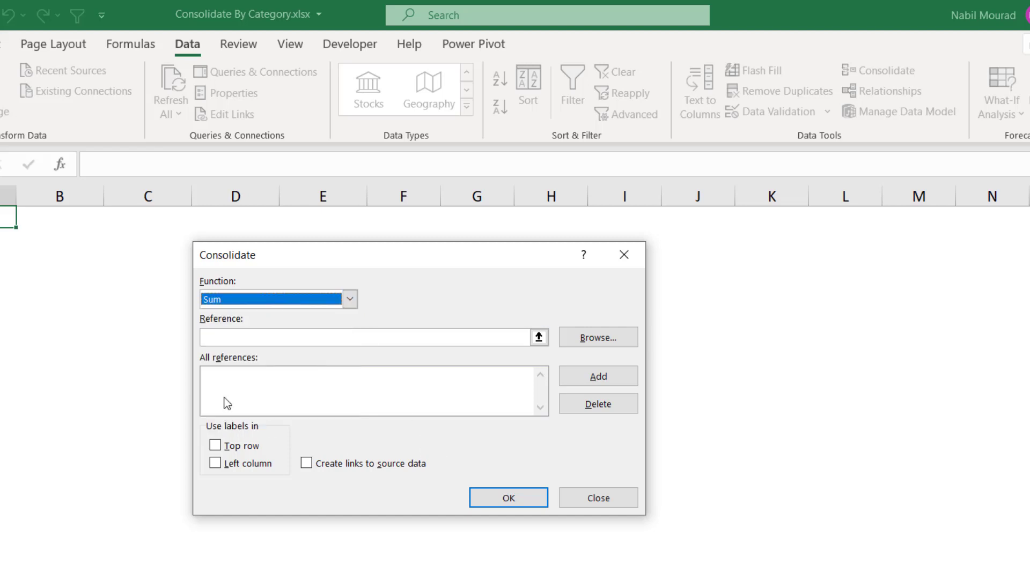
{"action": "left_click", "coordinate": [213, 339]}
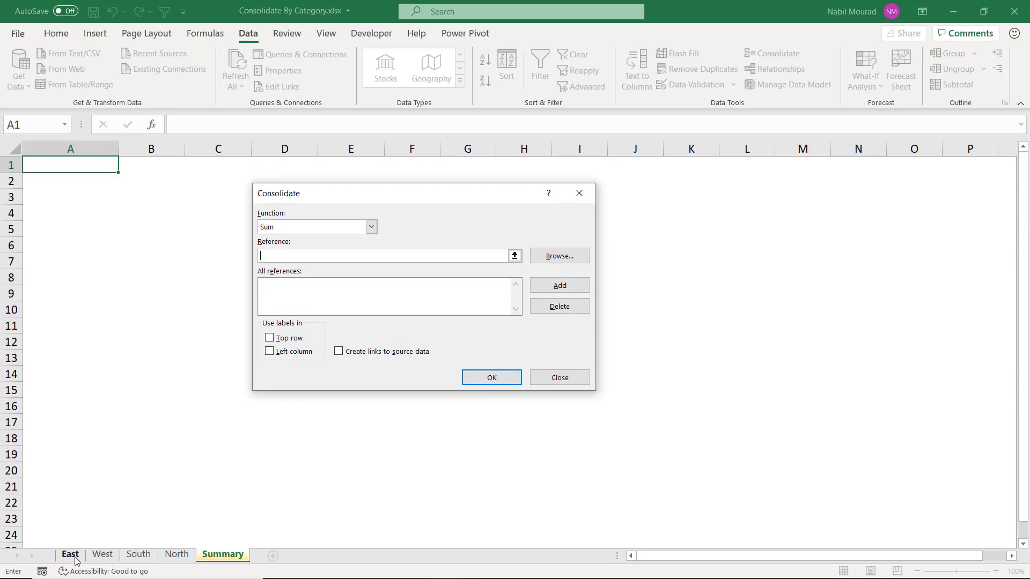
- Add the East table range East!$A$1:$E$7 as the first consolidation reference
{"action": "left_click", "coordinate": [76, 559]}
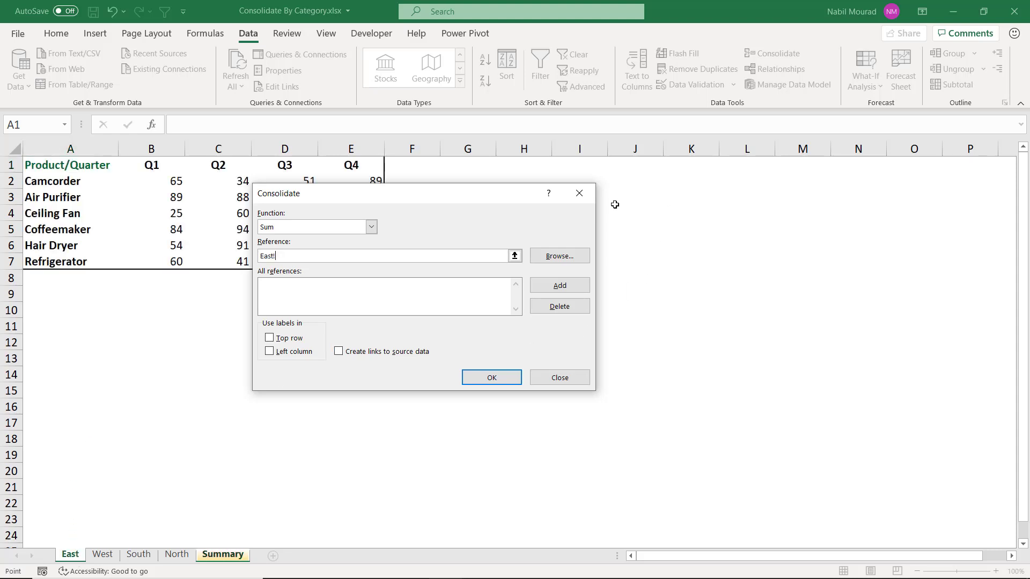
{"action": "left_click_drag", "start_coordinate": [459, 200], "coordinate": [615, 199]}
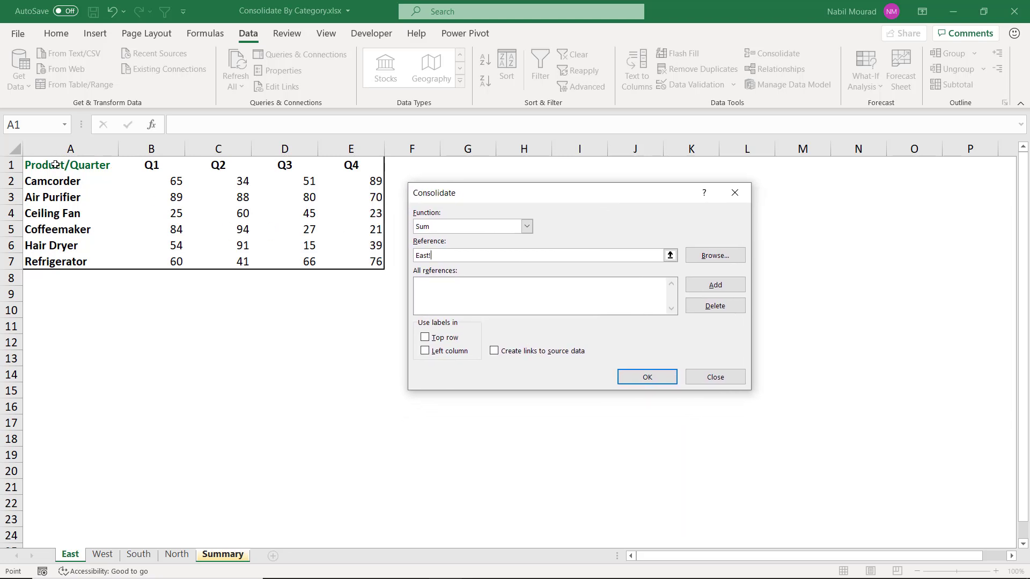
{"action": "left_click_drag", "start_coordinate": [54, 165], "coordinate": [355, 258]}
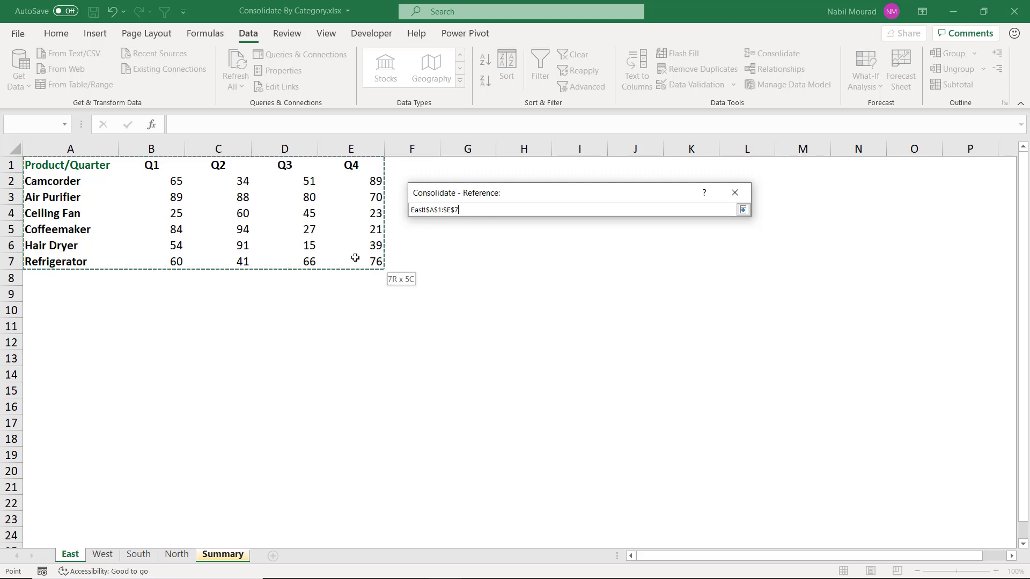
{"action": "left_click_drag", "start_coordinate": [355, 258], "coordinate": [355, 258]}
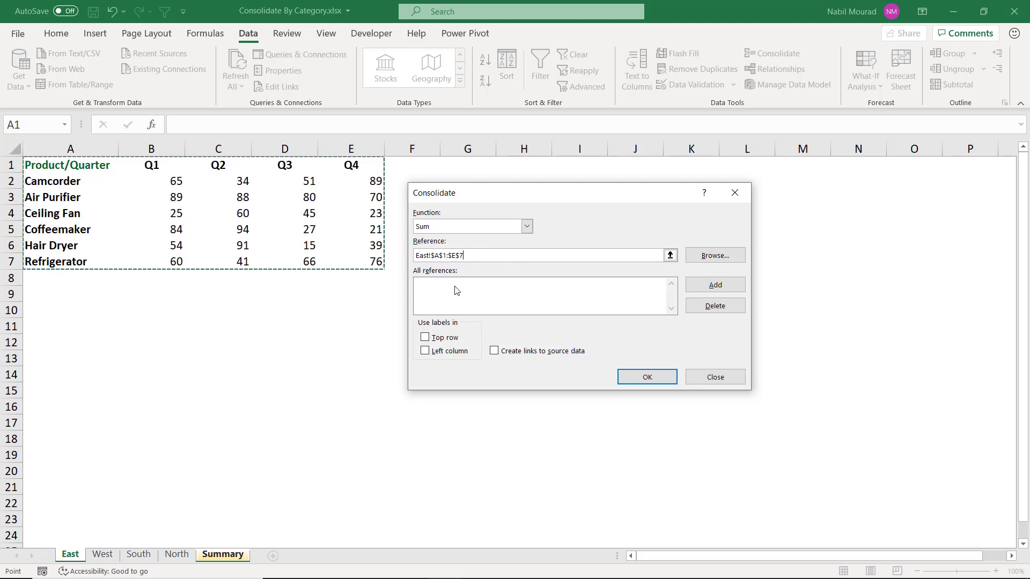
{"action": "left_click", "coordinate": [705, 290]}
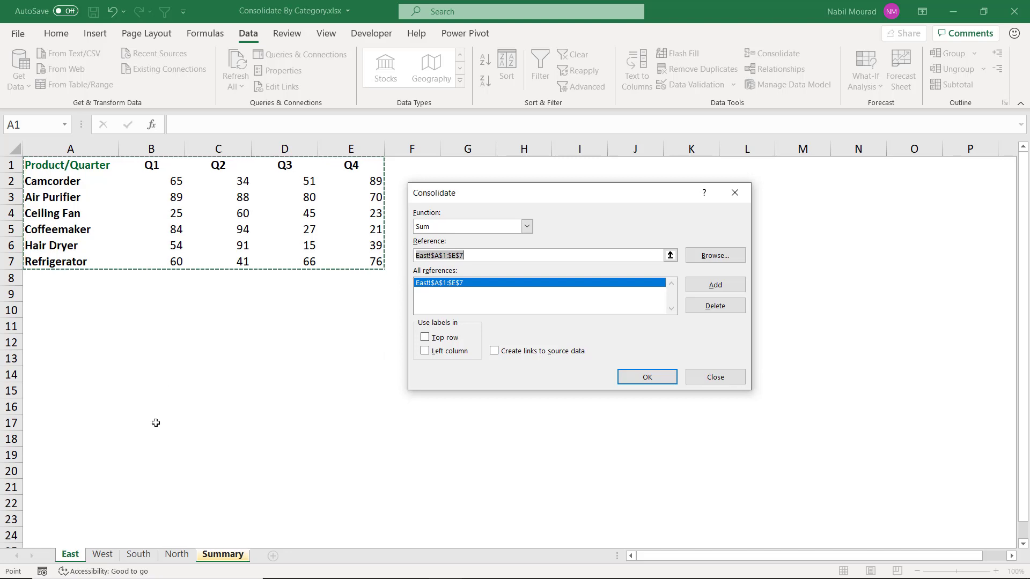
- Add the West table range West!$A$1:$E$11 as the second consolidation reference
{"action": "left_click", "coordinate": [103, 555]}
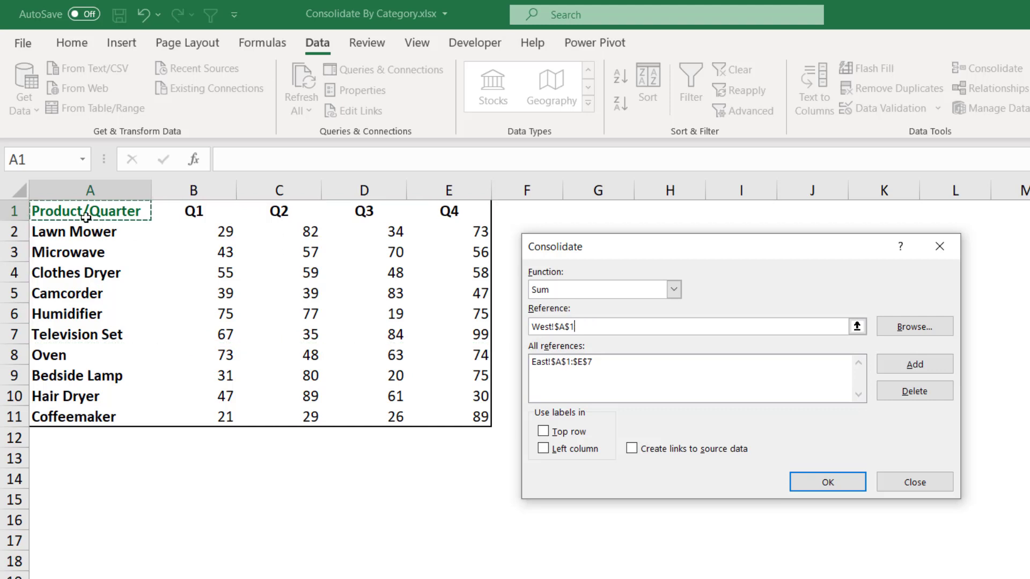
{"action": "left_click_drag", "start_coordinate": [86, 217], "coordinate": [433, 418]}
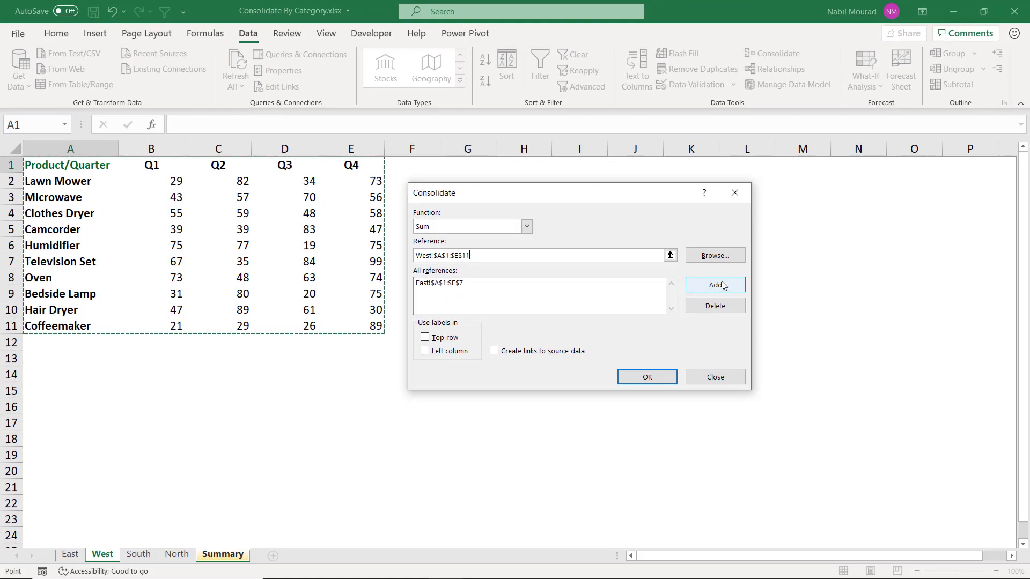
{"action": "left_click", "coordinate": [924, 365]}
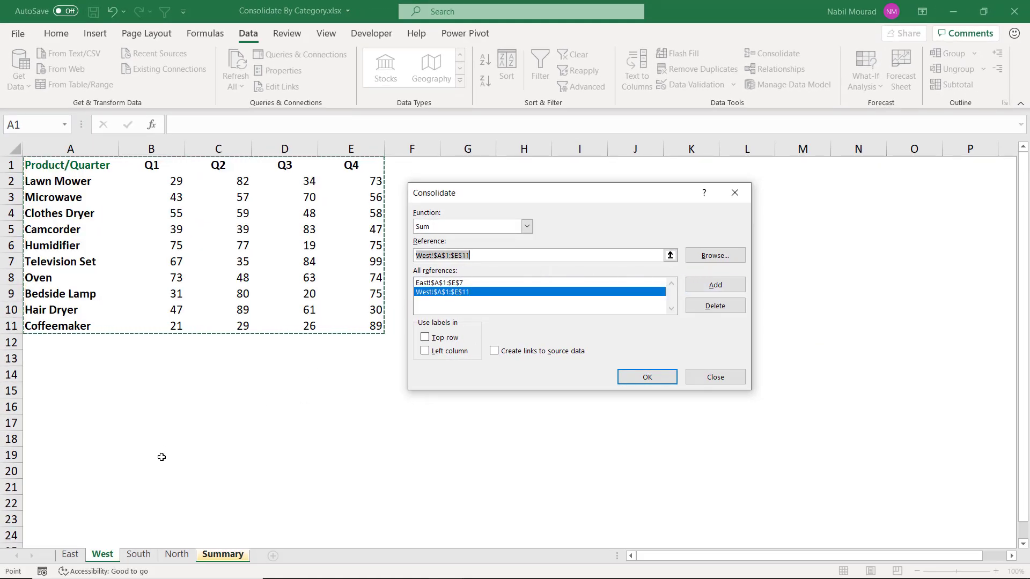
- Add the South table range South!$A$4:$E$11 to the consolidation references
{"action": "left_click", "coordinate": [138, 558]}
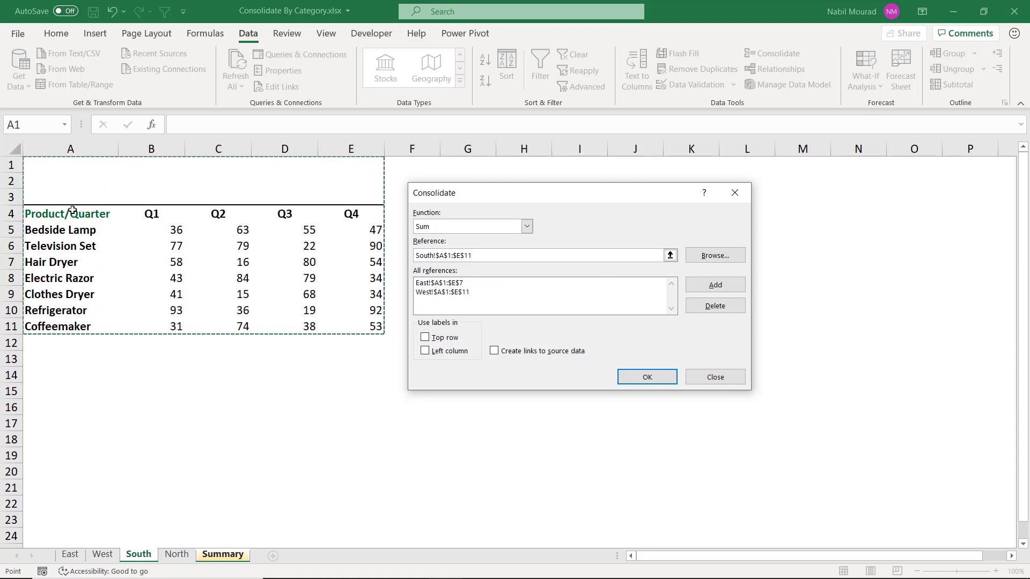
{"action": "left_click_drag", "start_coordinate": [45, 218], "coordinate": [353, 327]}
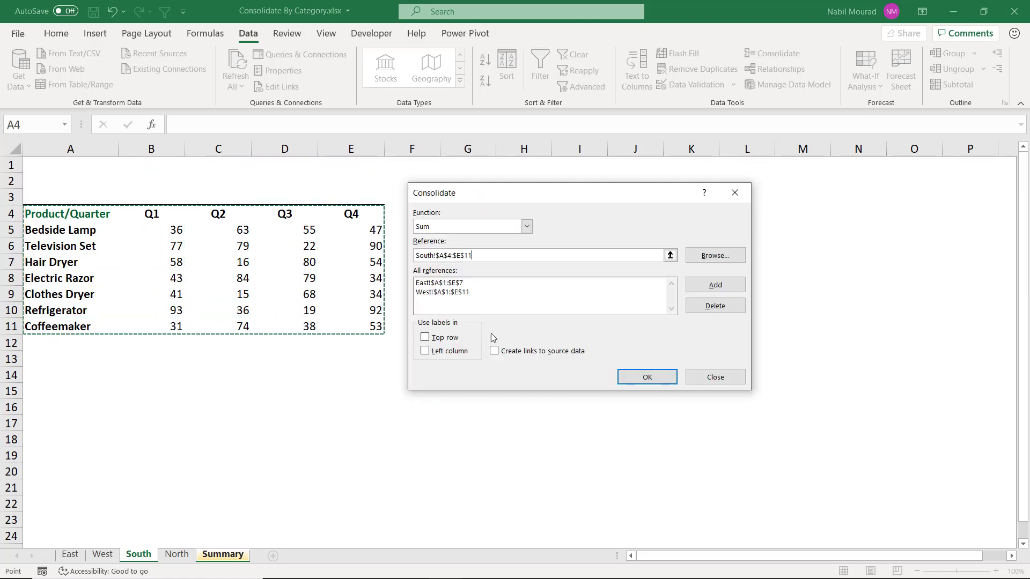
{"action": "left_click", "coordinate": [716, 285]}
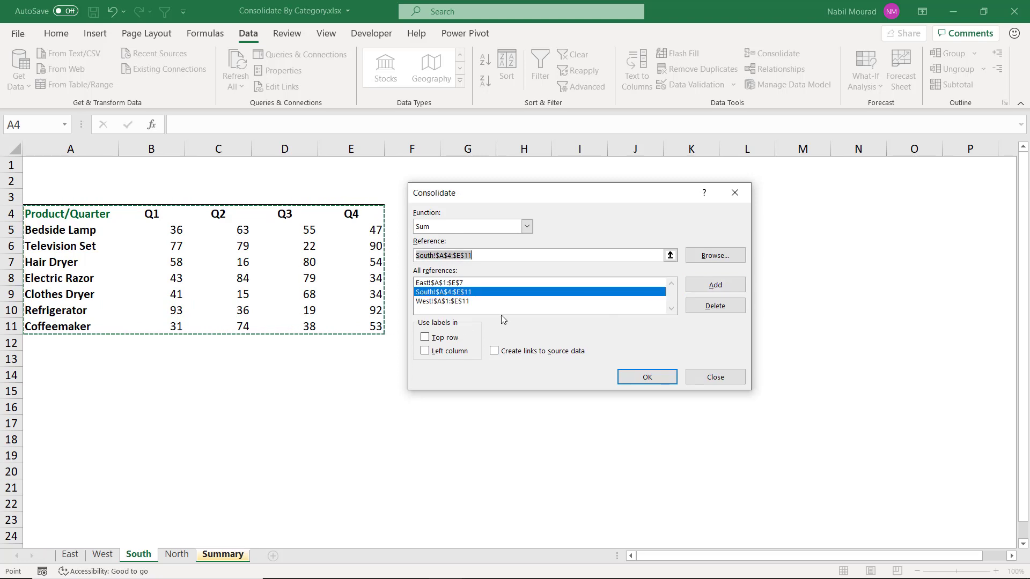
- Add the North table range North!$C$5:$G$14 as the fourth consolidation reference
{"action": "left_click", "coordinate": [177, 557]}
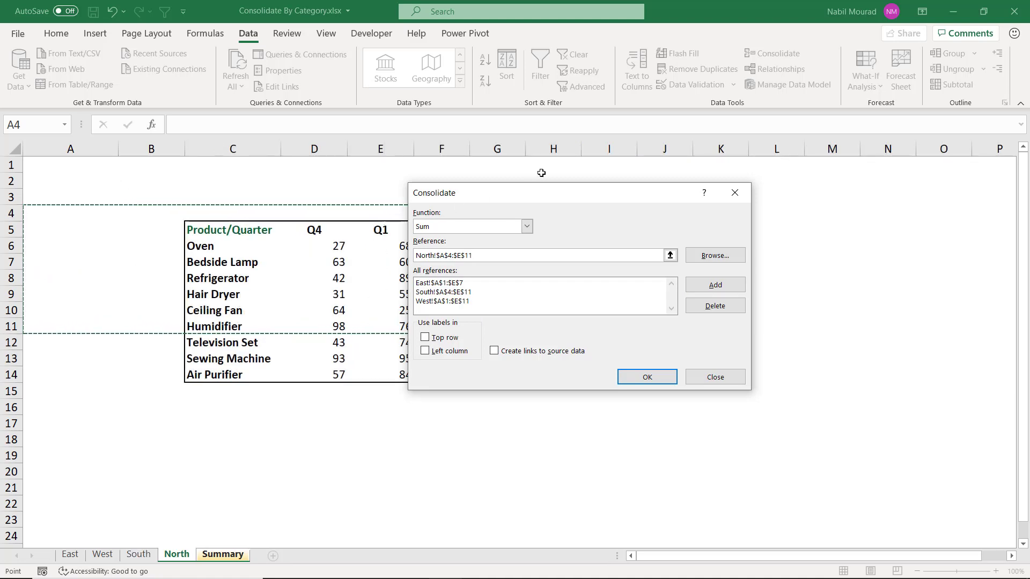
{"action": "left_click_drag", "start_coordinate": [544, 197], "coordinate": [713, 199]}
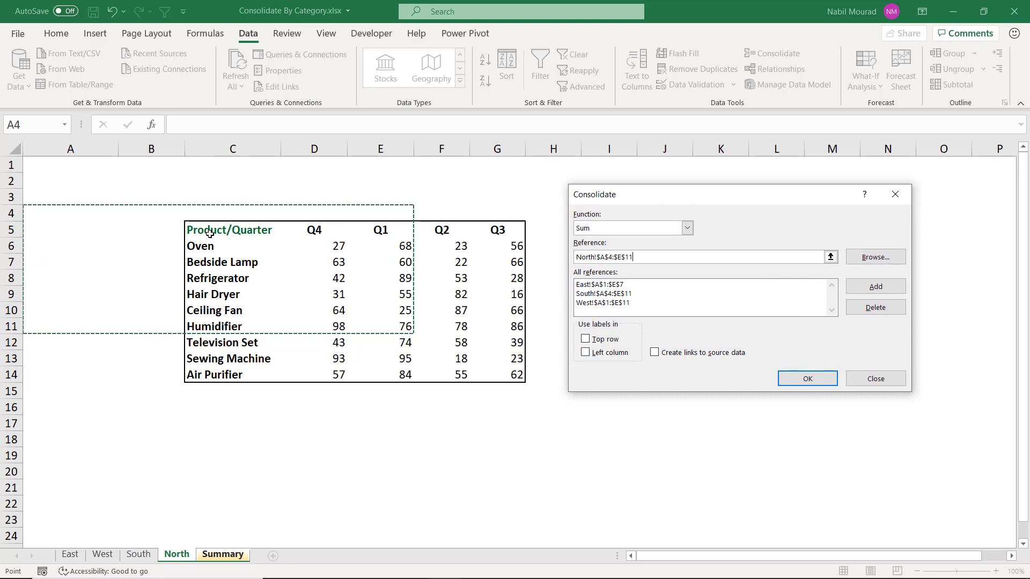
{"action": "left_click_drag", "start_coordinate": [210, 228], "coordinate": [476, 370]}
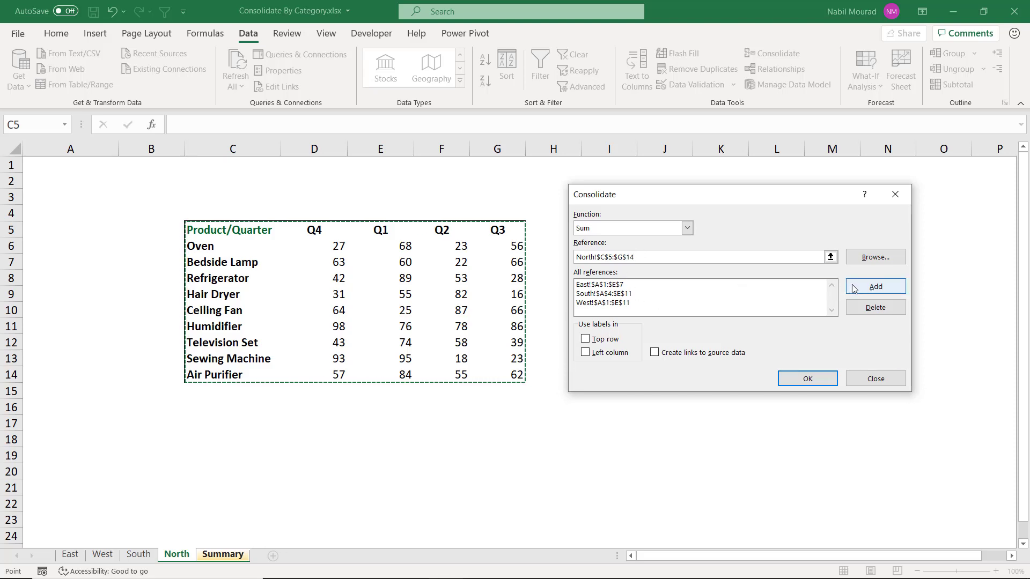
{"action": "left_click", "coordinate": [871, 287]}
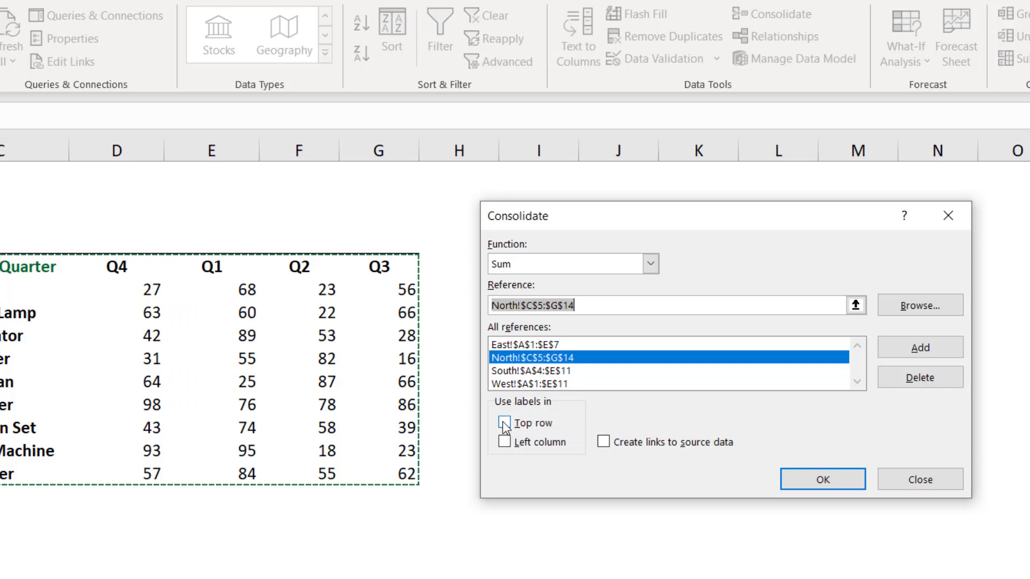
- Use Top row and Left column labels and turn on Create links to source data
{"action": "left_click", "coordinate": [504, 424]}
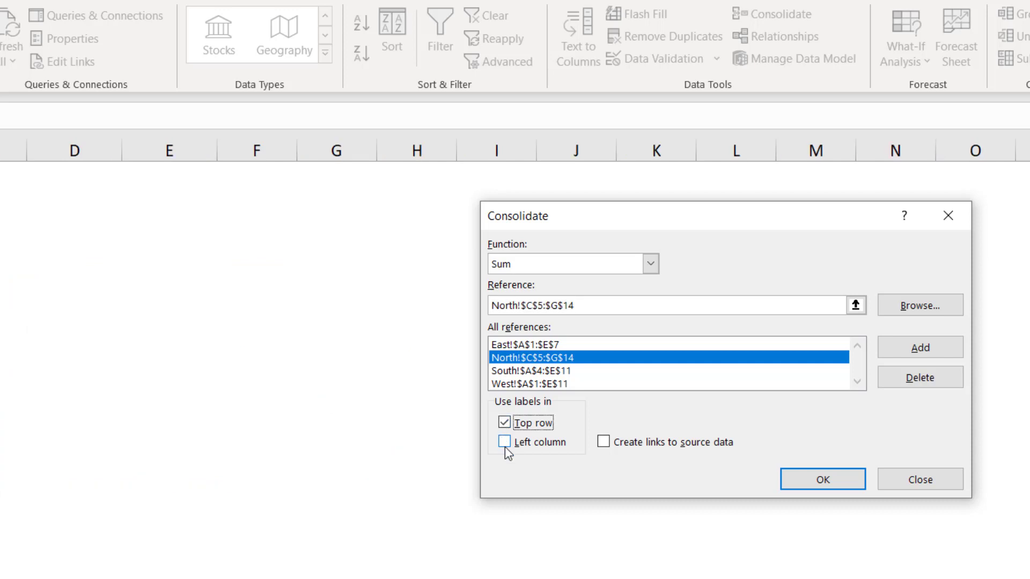
{"action": "left_click", "coordinate": [505, 443]}
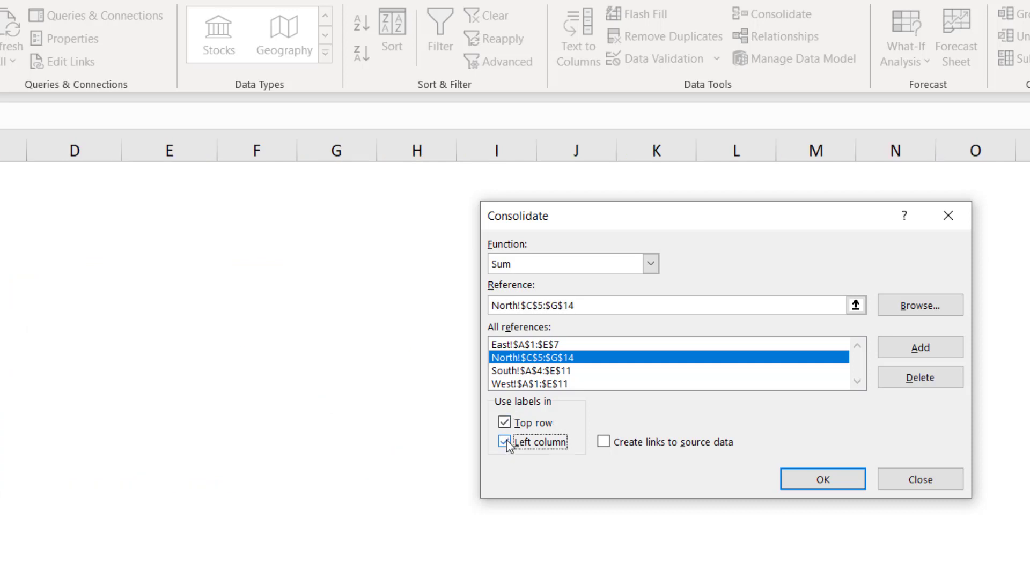
{"action": "left_click", "coordinate": [604, 443]}
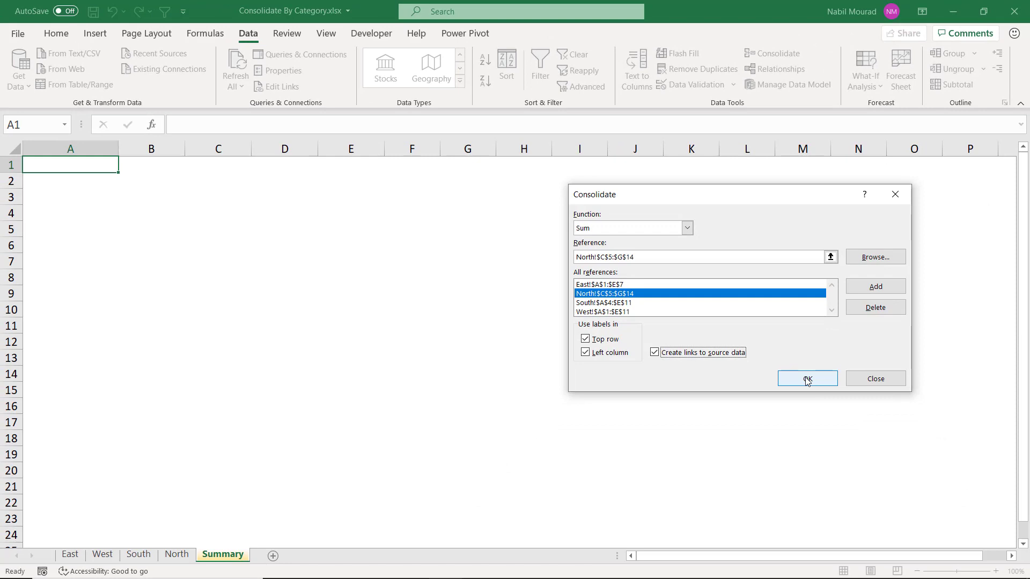
- Run the consolidation, filling Summary with linked Q1–Q4 totals for 15 products
{"action": "left_click", "coordinate": [807, 378]}
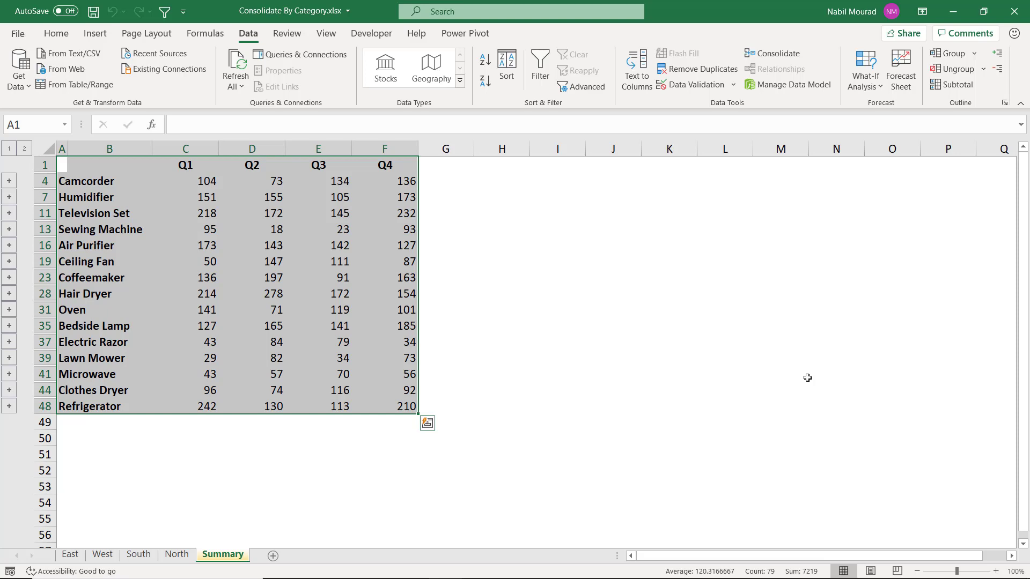
{"action": "key", "text": "Escape"}
- Check the East, West, South and North tables in turn, ending on an empty North cell
{"action": "left_click", "coordinate": [70, 557]}
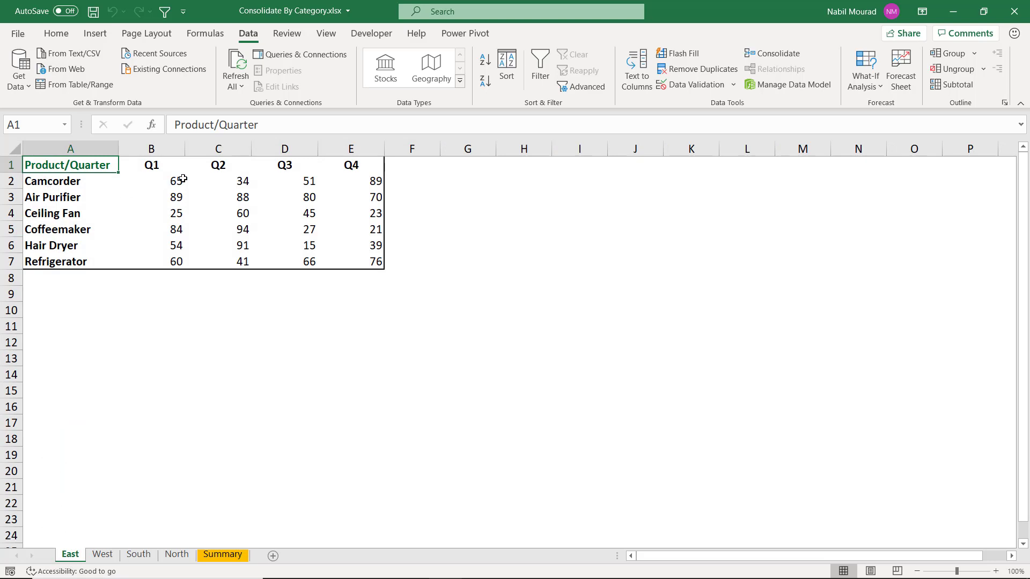
{"action": "left_click", "coordinate": [103, 556]}
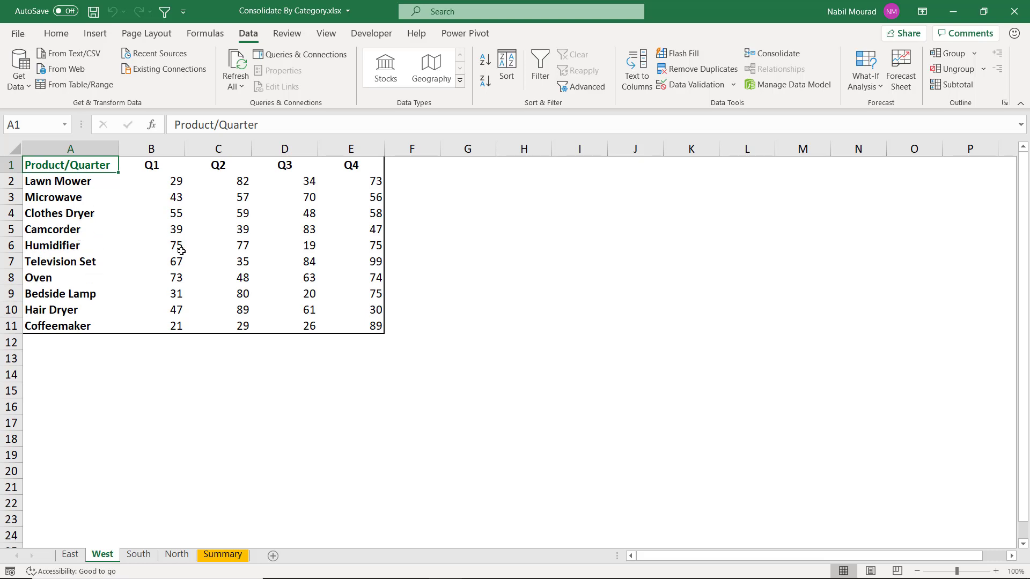
{"action": "left_click", "coordinate": [140, 556]}
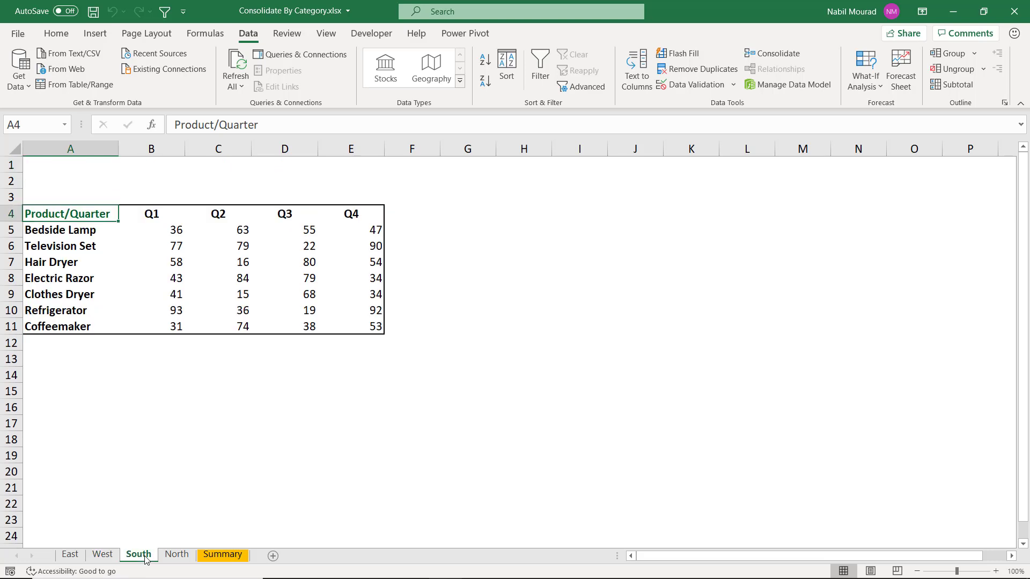
{"action": "left_click", "coordinate": [175, 558]}
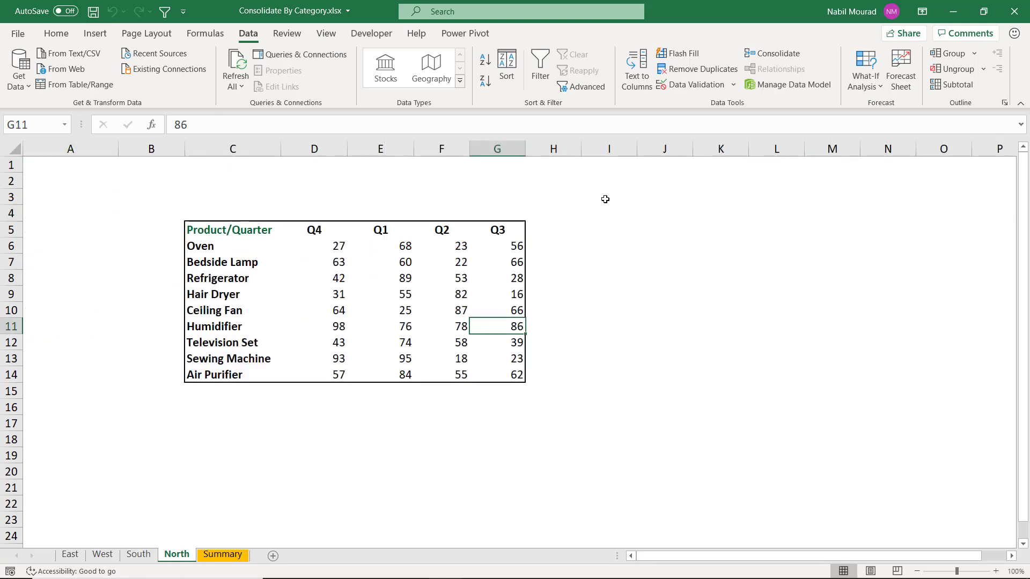
{"action": "left_click", "coordinate": [661, 226]}
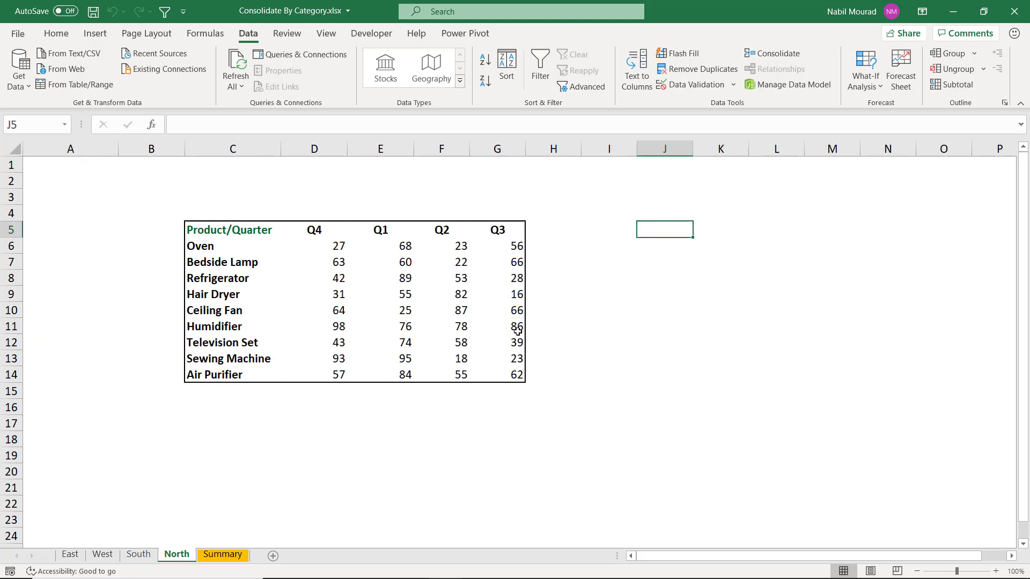
- On Summary, enter test values 65 in I7 and 39 in I11, then delete them
{"action": "left_click", "coordinate": [222, 556]}
{"action": "left_click", "coordinate": [582, 197]}
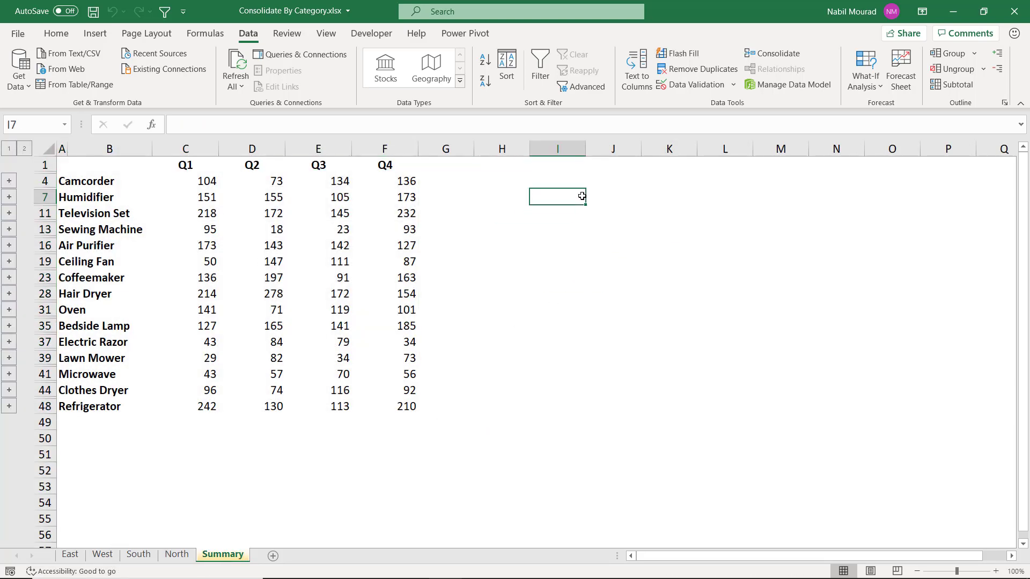
{"action": "type", "text": "65"}
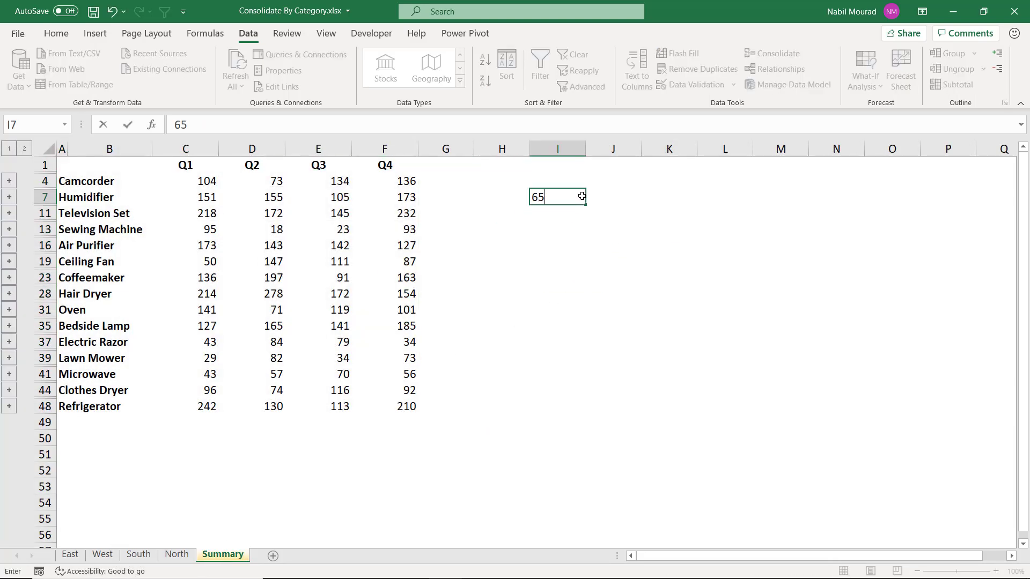
{"action": "key", "text": "Return"}
{"action": "type", "text": "39"}
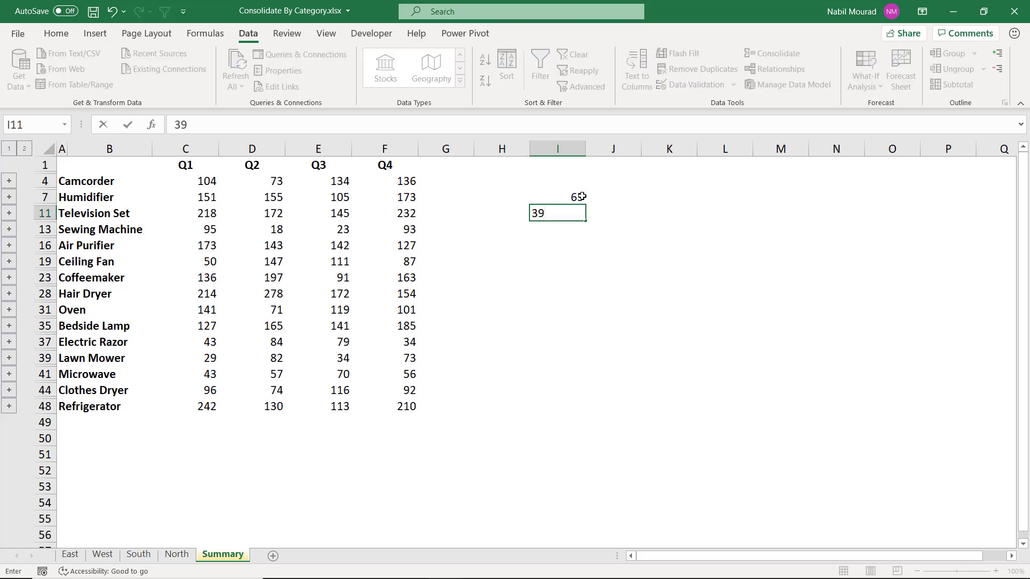
{"action": "key", "text": "Return"}
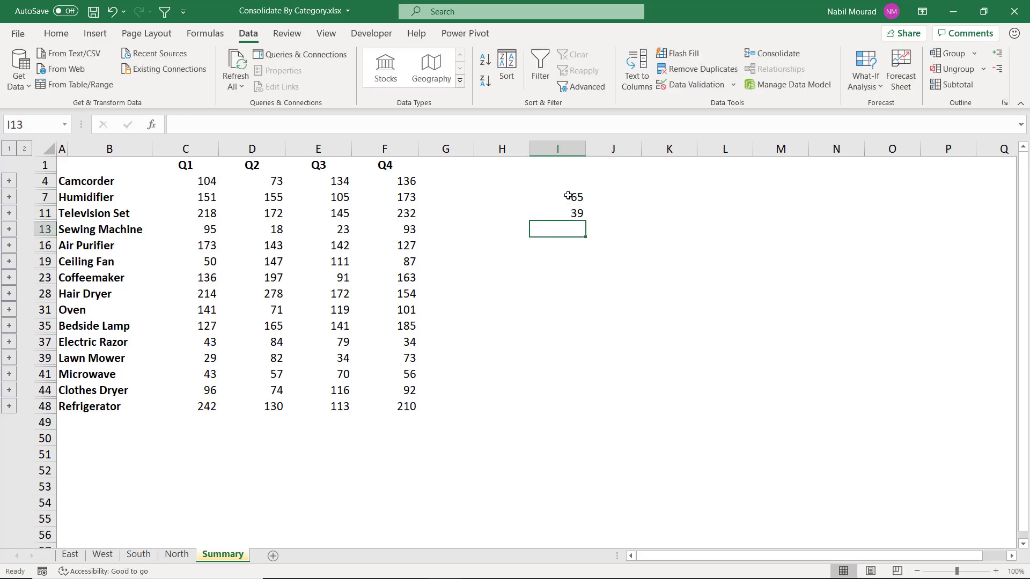
{"action": "left_click", "coordinate": [570, 198]}
{"action": "left_click_drag", "start_coordinate": [572, 209], "coordinate": [573, 214]}
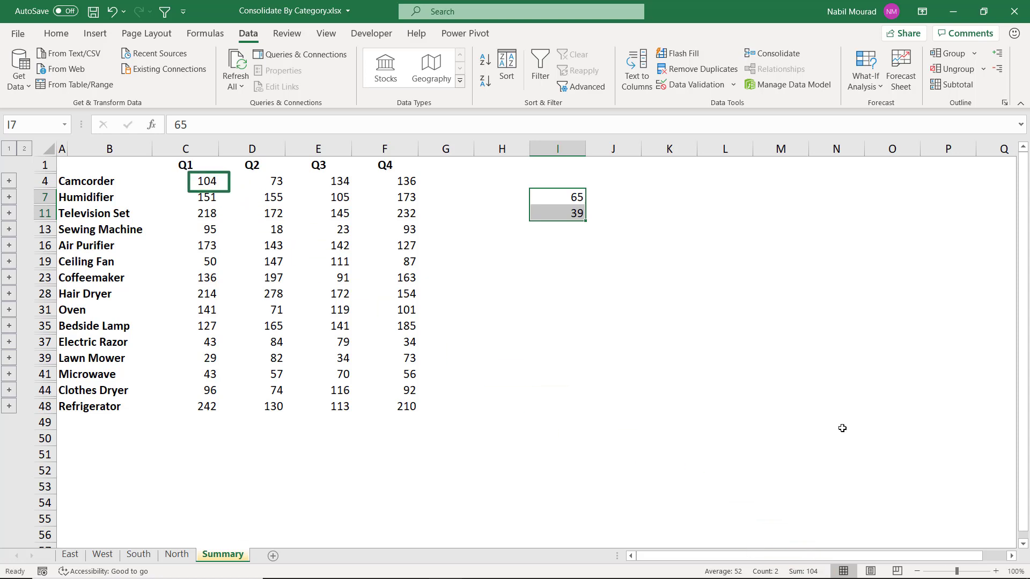
{"action": "key", "text": "Delete"}
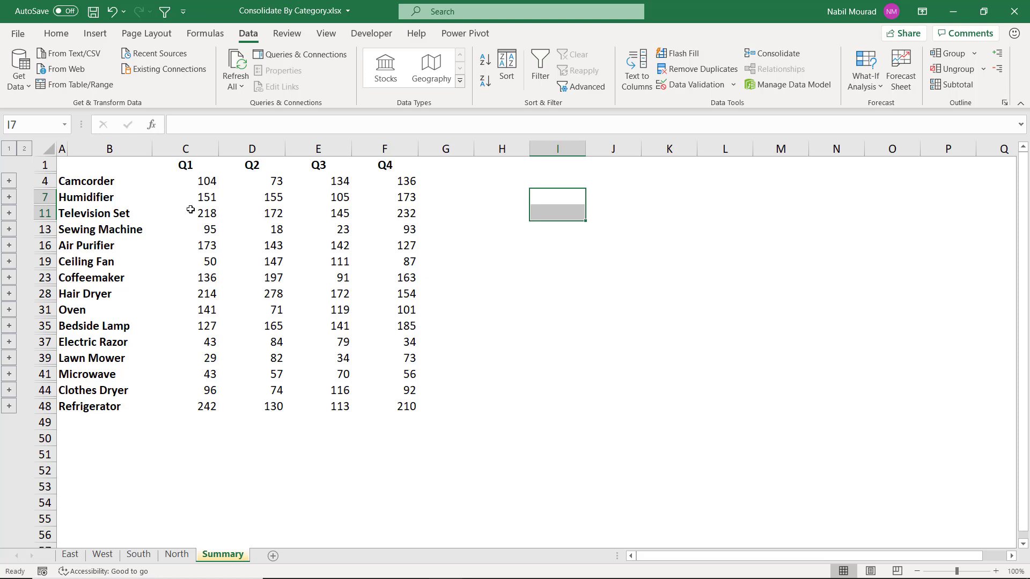
{"action": "left_click", "coordinate": [192, 180]}
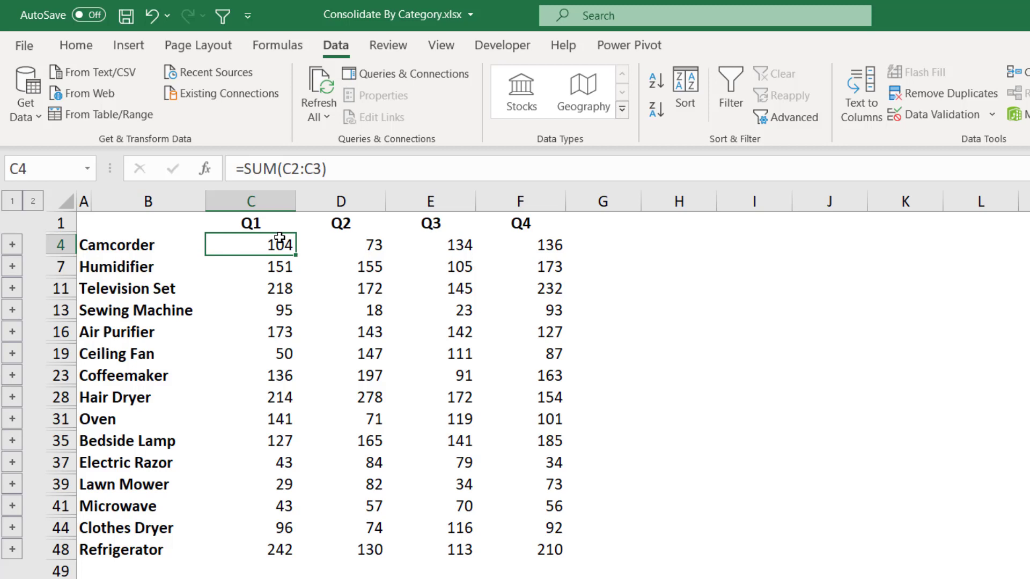
- Inspect the Humidifier and Camcorder Q1 totals, expand and recollapse Camcorder's group, then hide outline symbols
{"action": "left_click", "coordinate": [280, 268]}
{"action": "left_click", "coordinate": [274, 244]}
{"action": "left_click", "coordinate": [12, 245]}
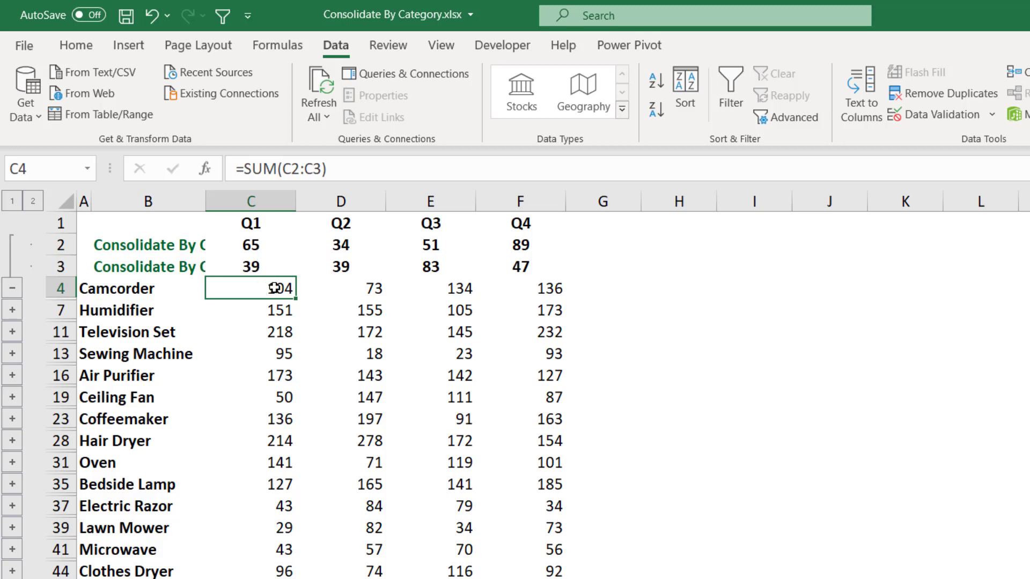
{"action": "left_click", "coordinate": [9, 293]}
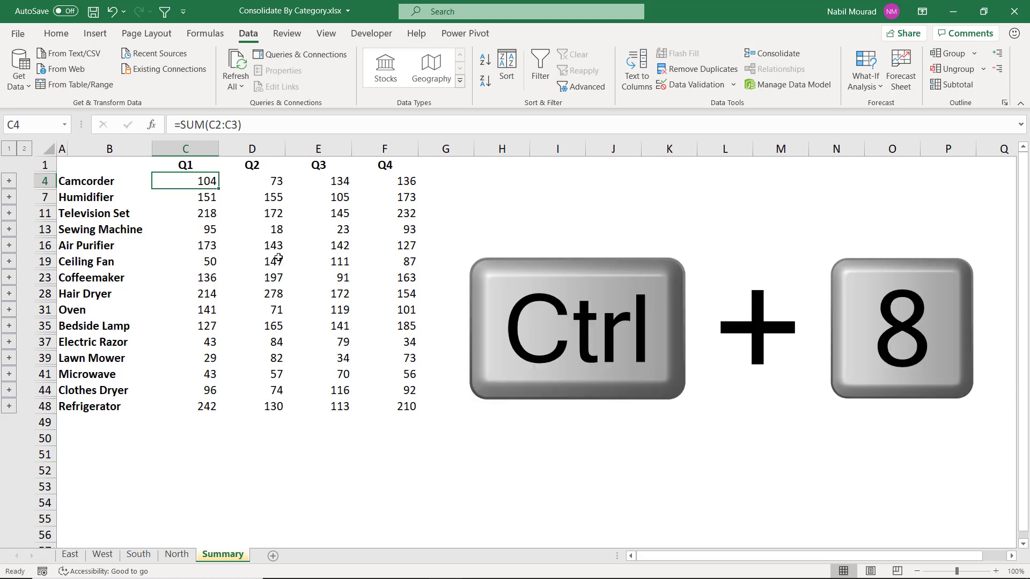
{"action": "key", "text": "ctrl+8"}
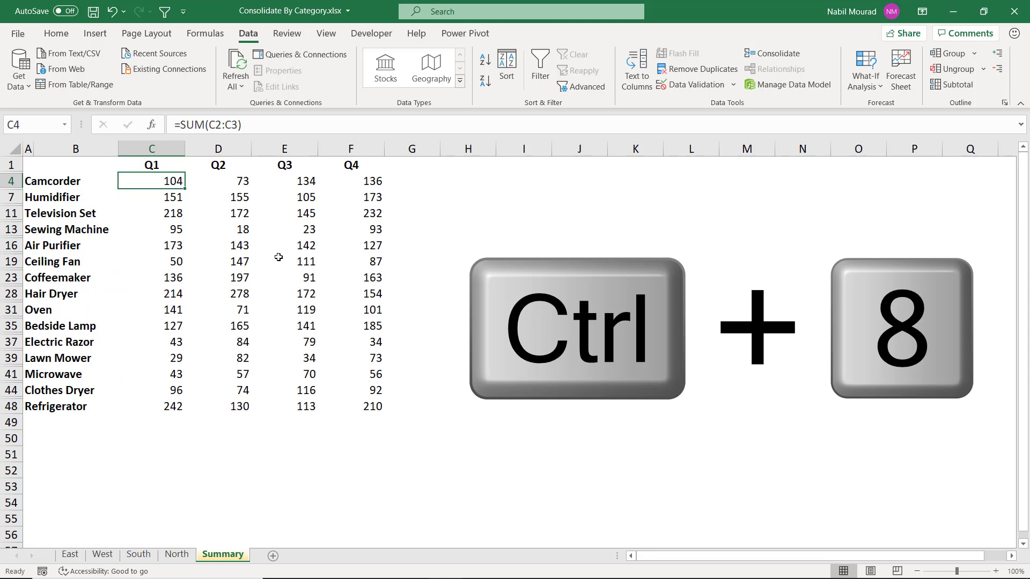